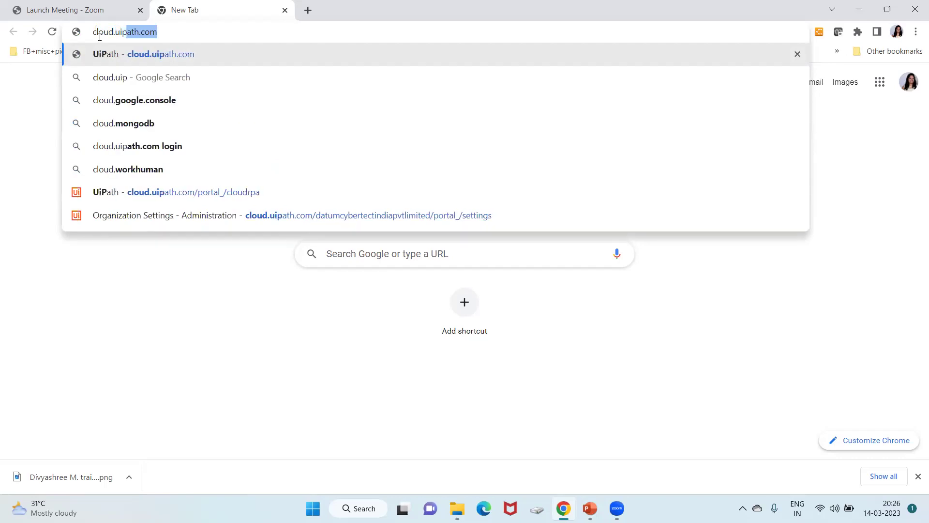
Go to cloud.uipath.com and look over the Automation Cloud home page with the downloads bar closed
type("th.com")
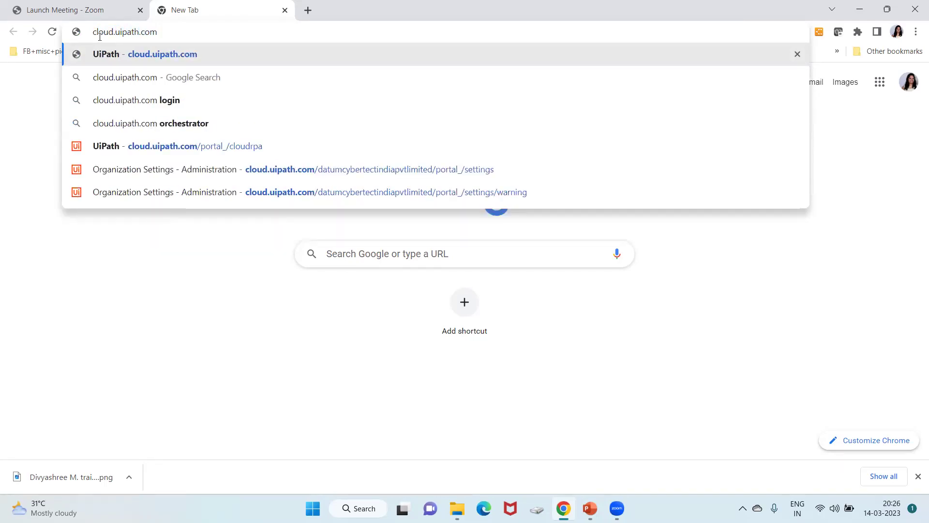
key("Return")
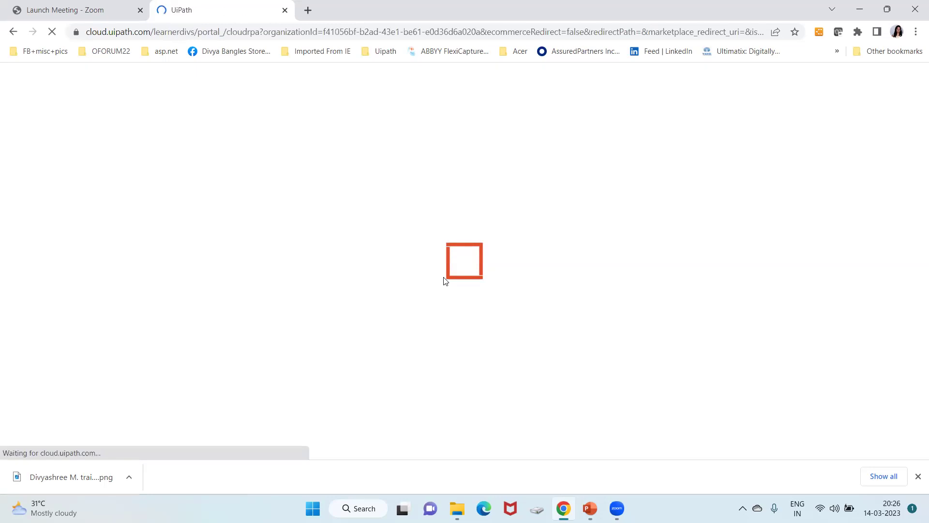
left_click(918, 476)
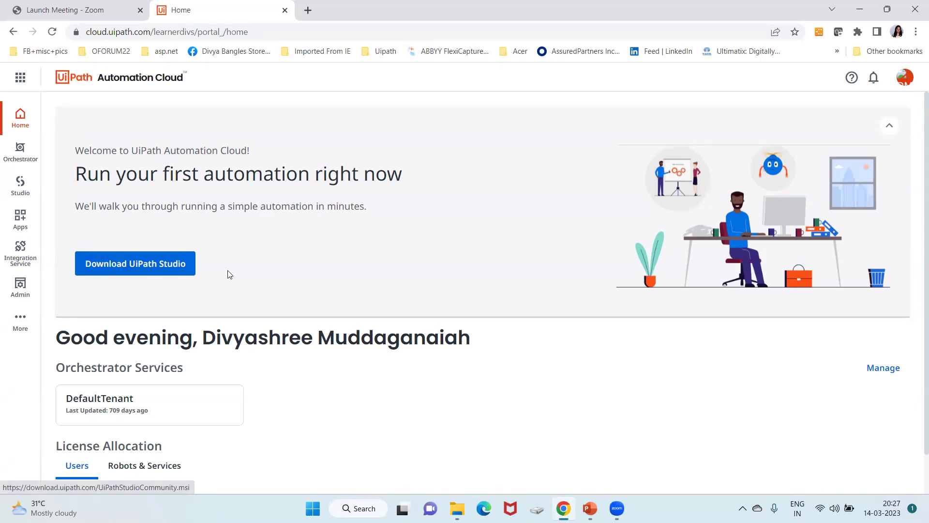
scroll(229, 274, "down", 1)
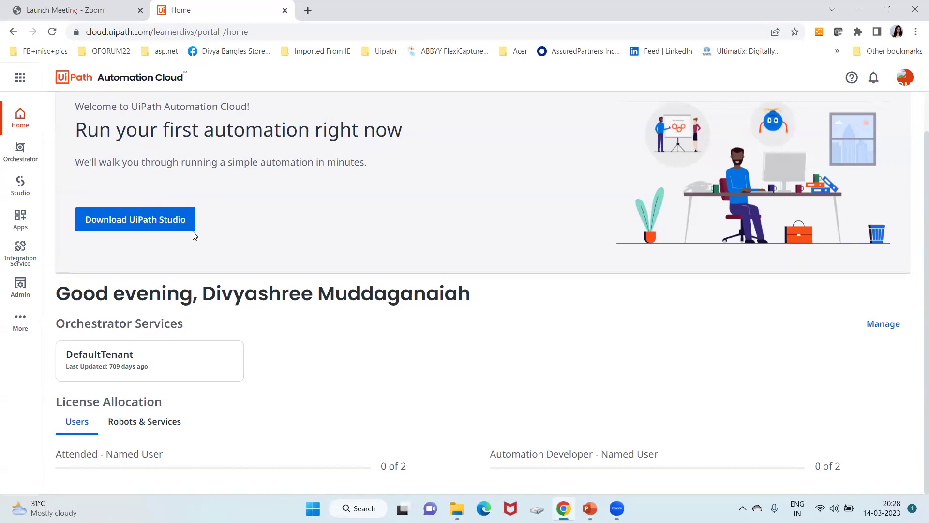
key("super")
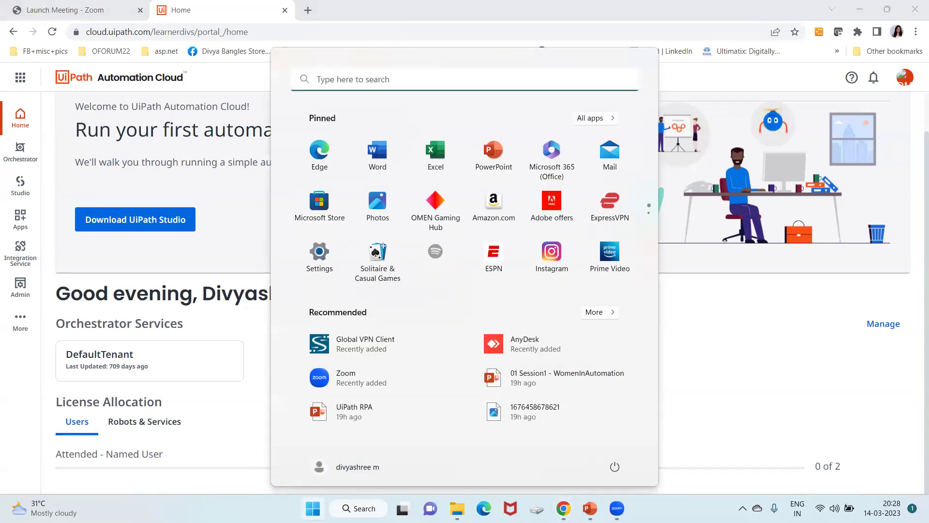
type("ui")
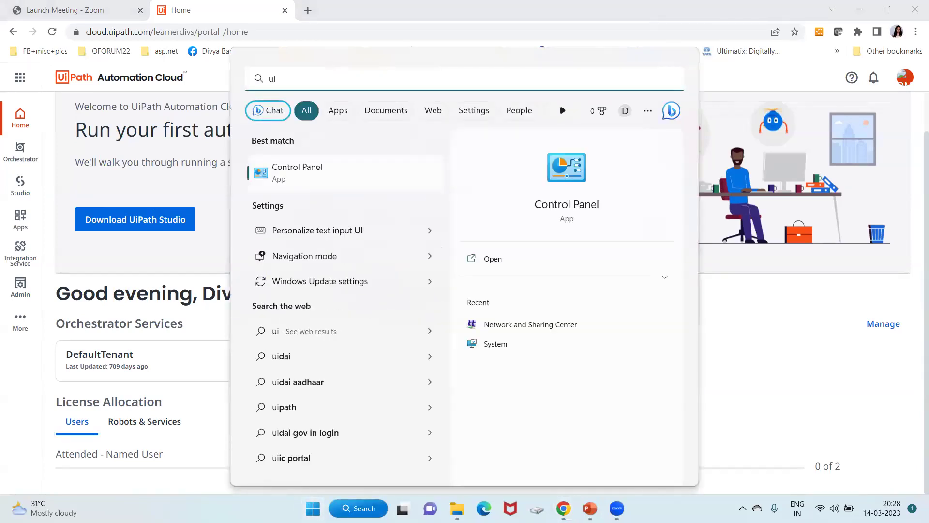
left_click(736, 343)
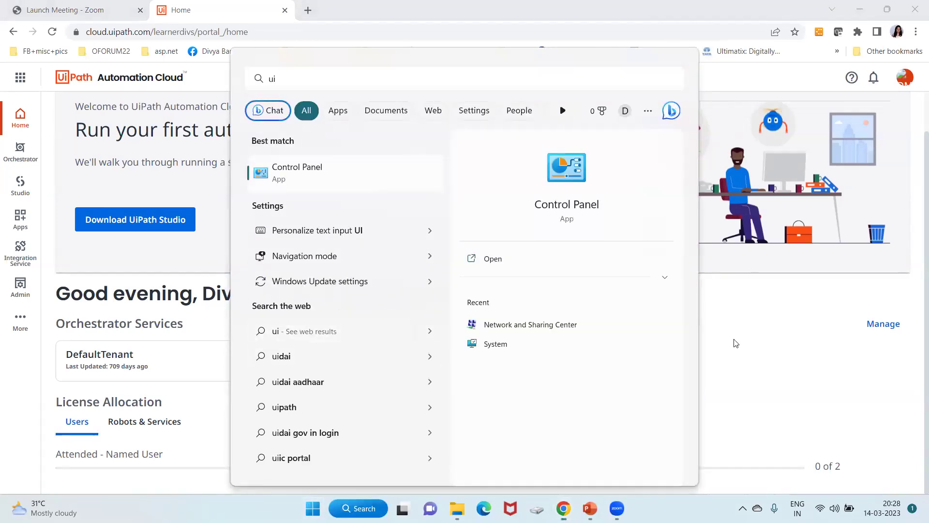
Run the UiPathStudioCommunity installer from the MVP folder and start the Quick installation with the License Agreement accepted
left_click(457, 509)
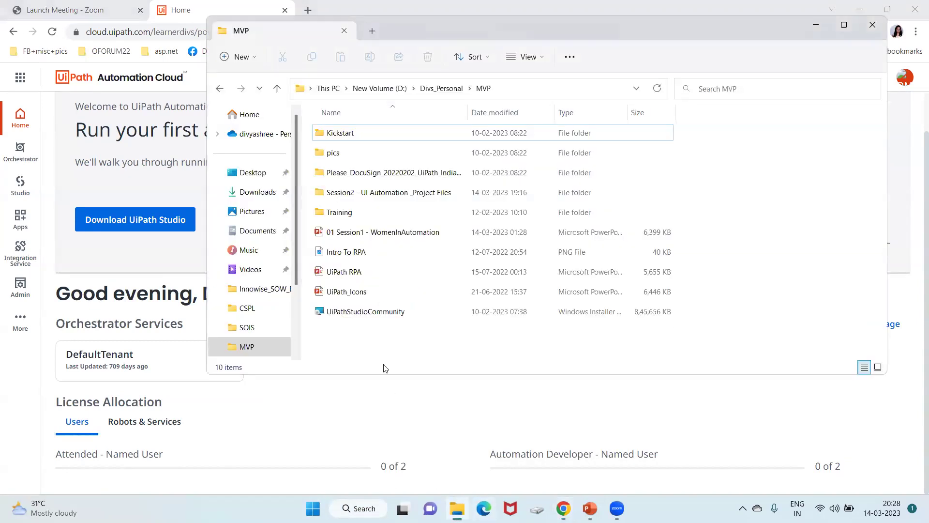
double_click(402, 312)
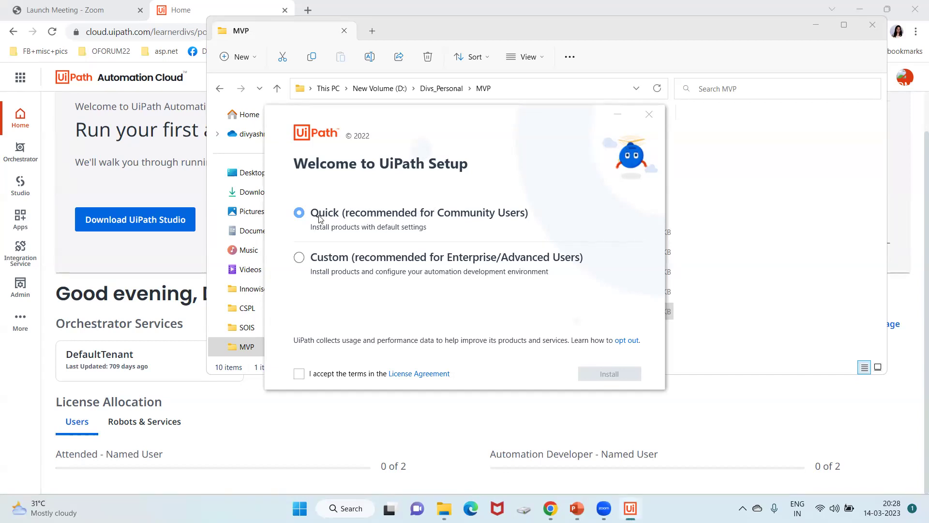
left_click(418, 374)
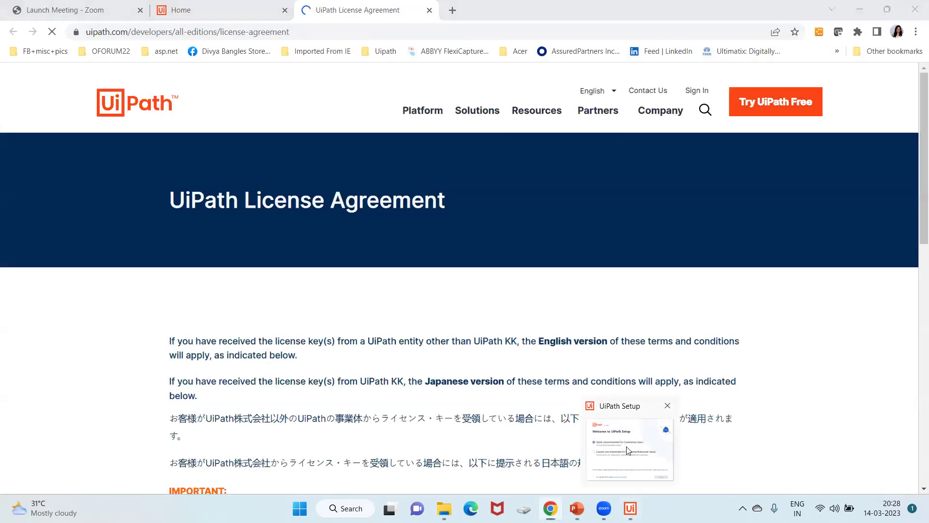
left_click(629, 436)
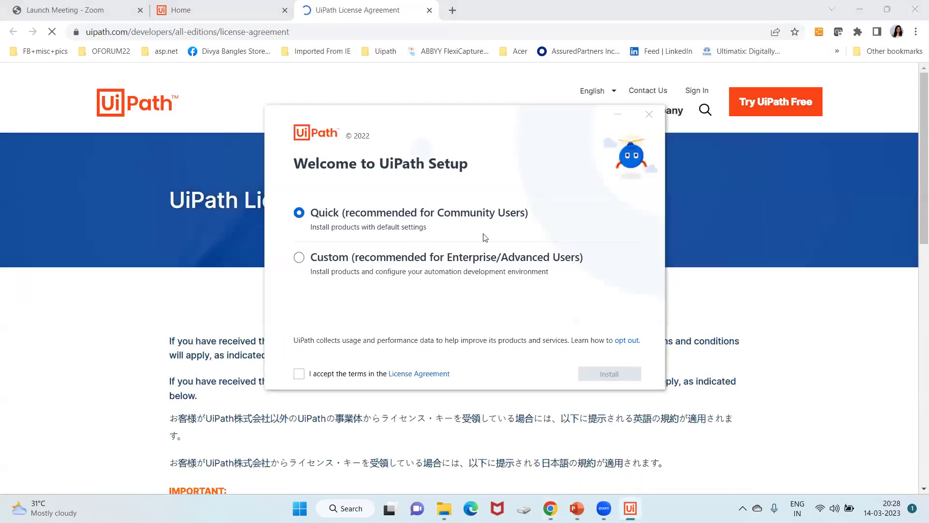
left_click(298, 374)
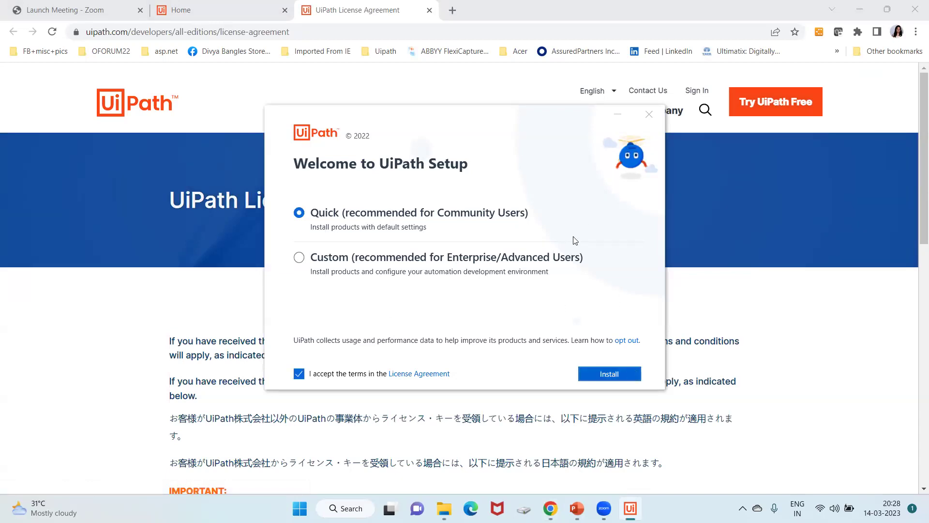
left_click(618, 378)
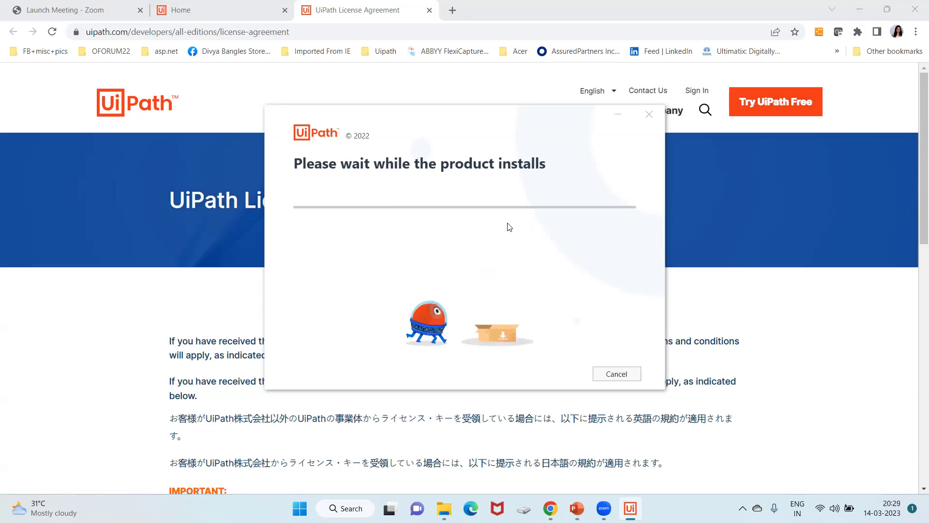
Let the UiPath setup force-close Chrome to install its browser extension, and launch UiPath Studio once setup completes
left_click(866, 11)
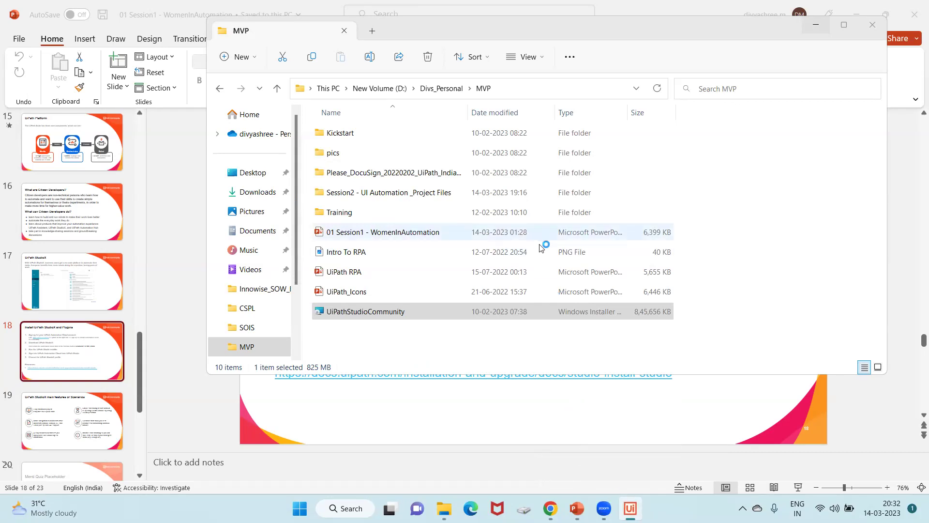
left_click(817, 27)
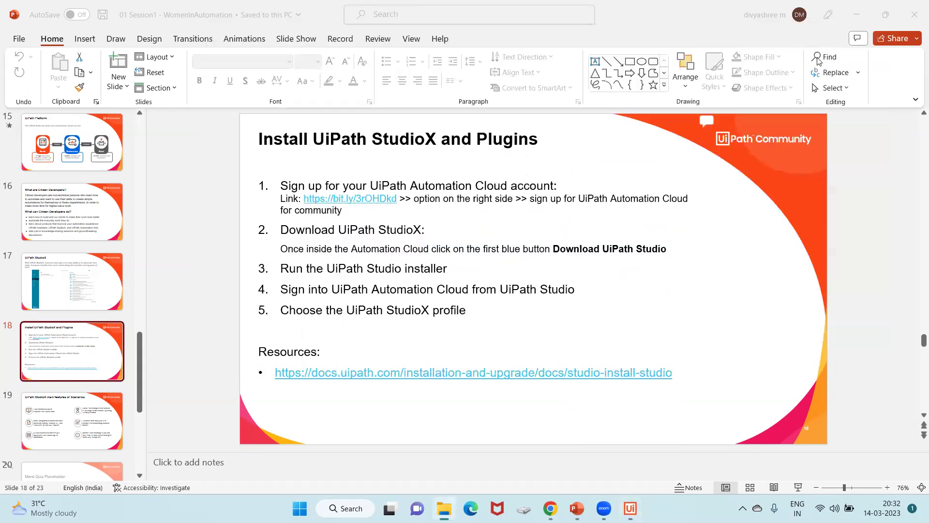
left_click(860, 20)
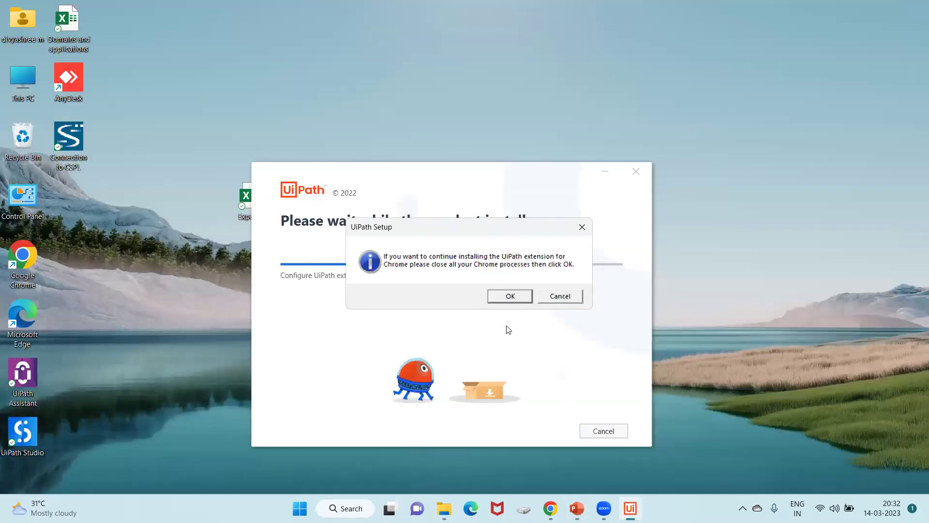
left_click(506, 297)
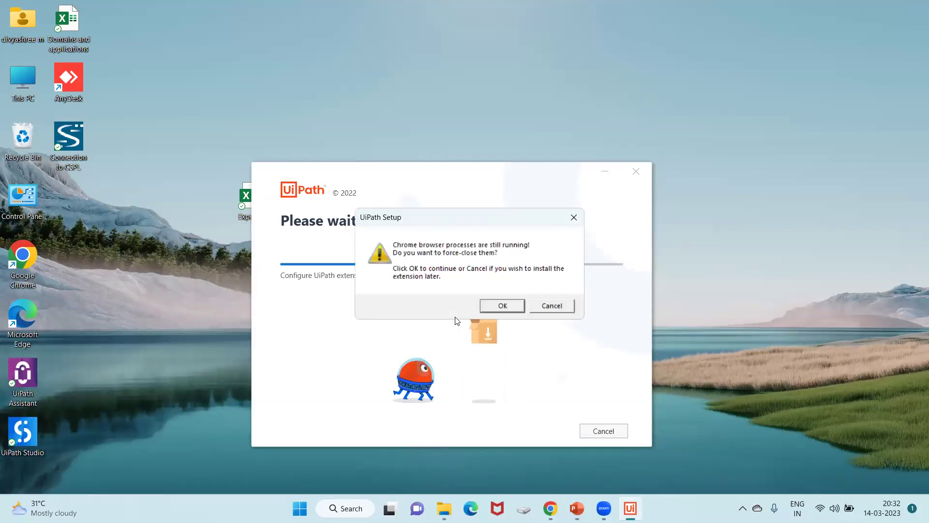
left_click(496, 311)
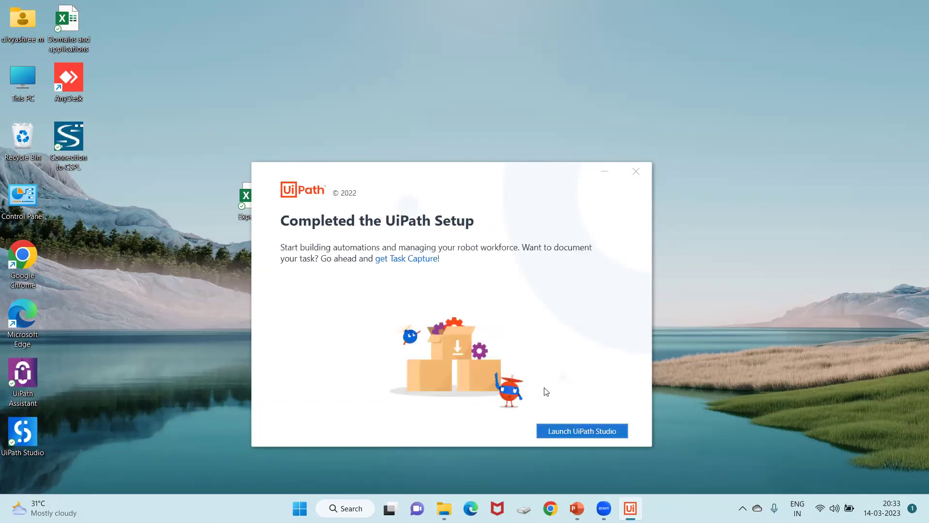
left_click(583, 435)
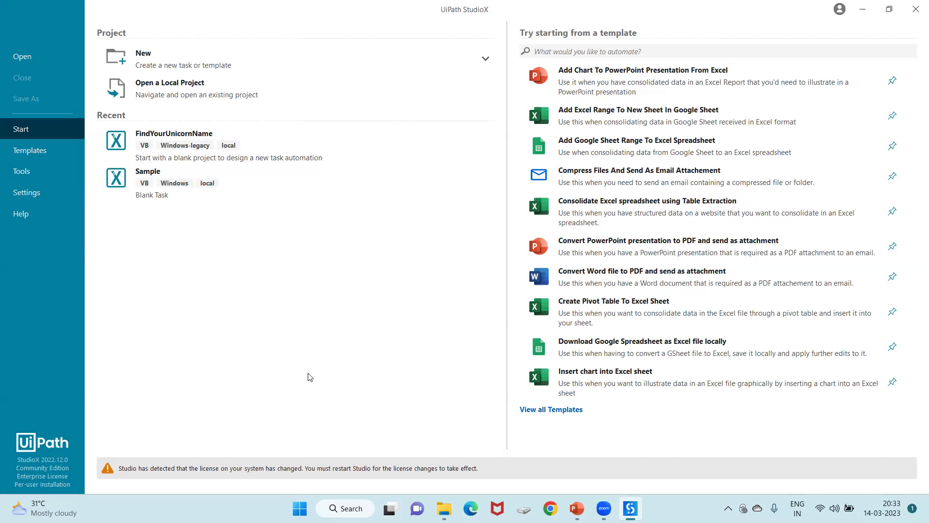
Choose the UiPath StudioX profile in the license and profile settings and return to the start page
left_click(38, 194)
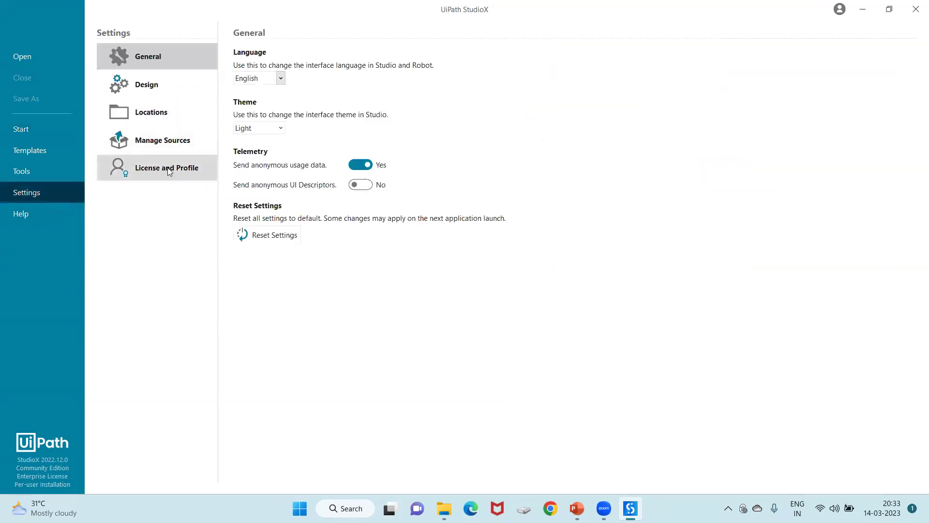
left_click(170, 170)
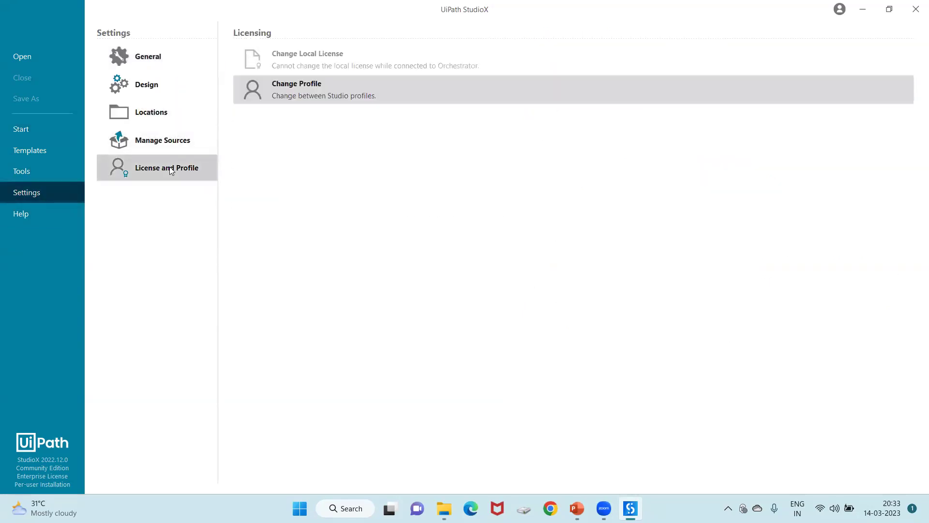
left_click(315, 92)
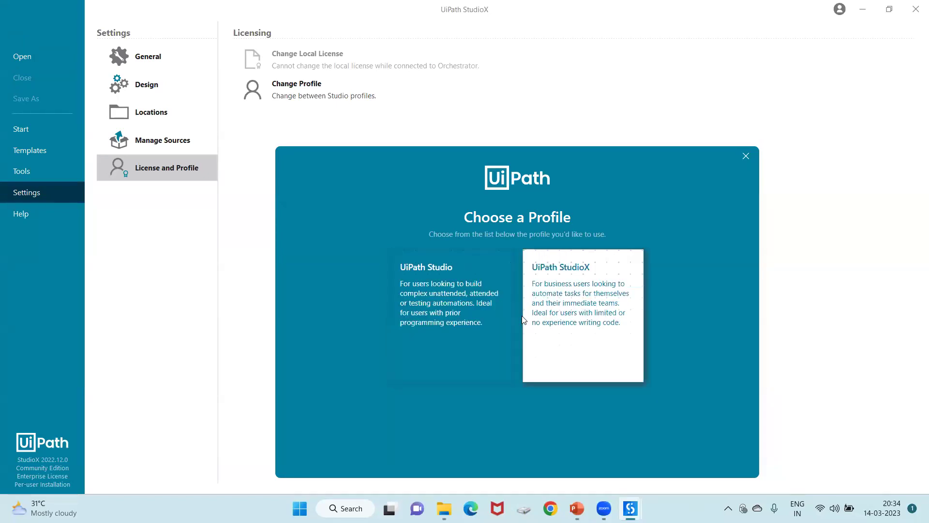
left_click(579, 348)
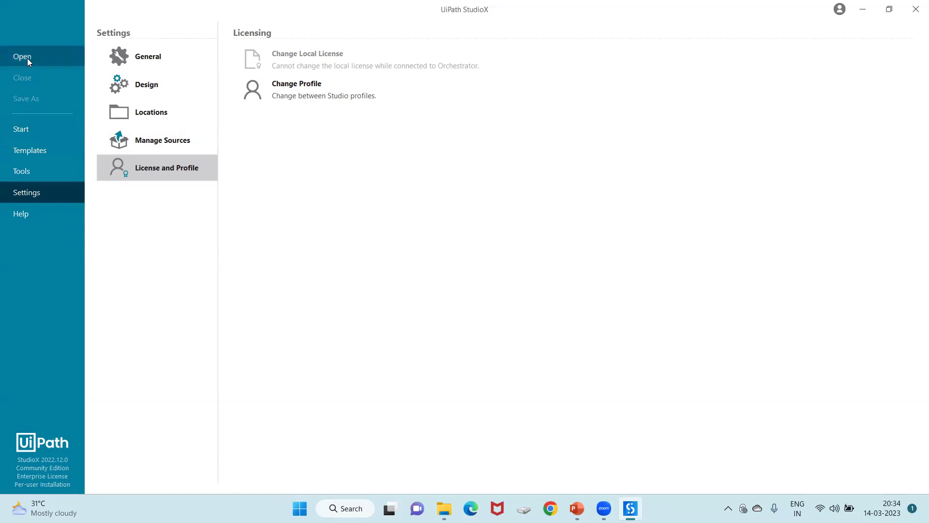
left_click(28, 130)
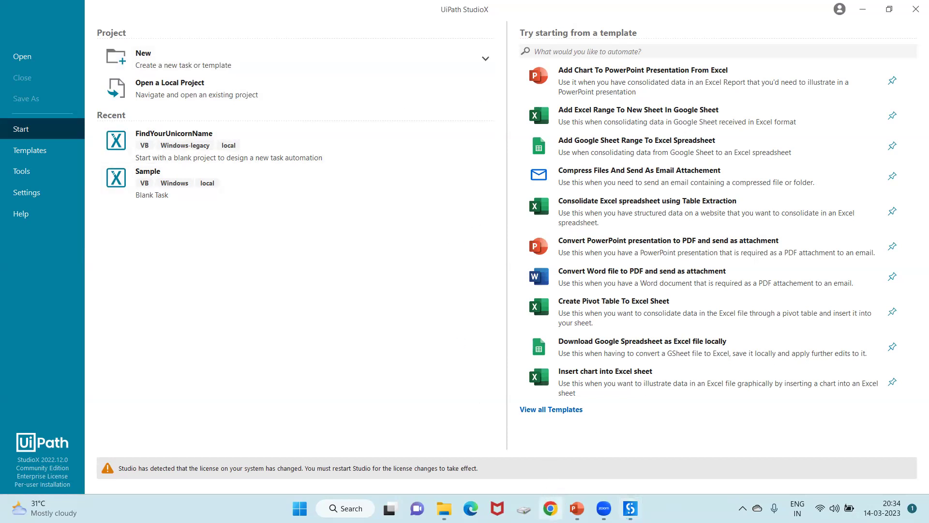
Switch to Chrome, enter the address cloud.uipath.com in a new tab and select the address text
left_click(550, 508)
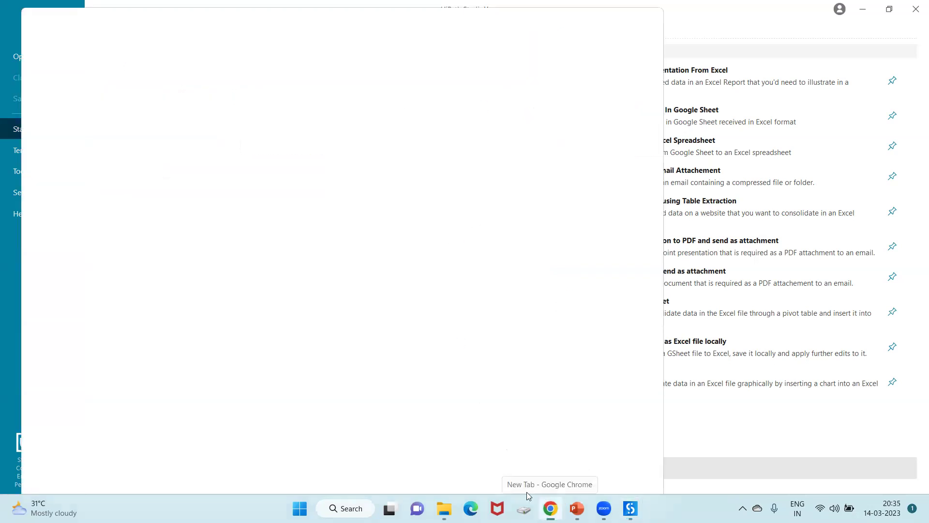
left_click(621, 19)
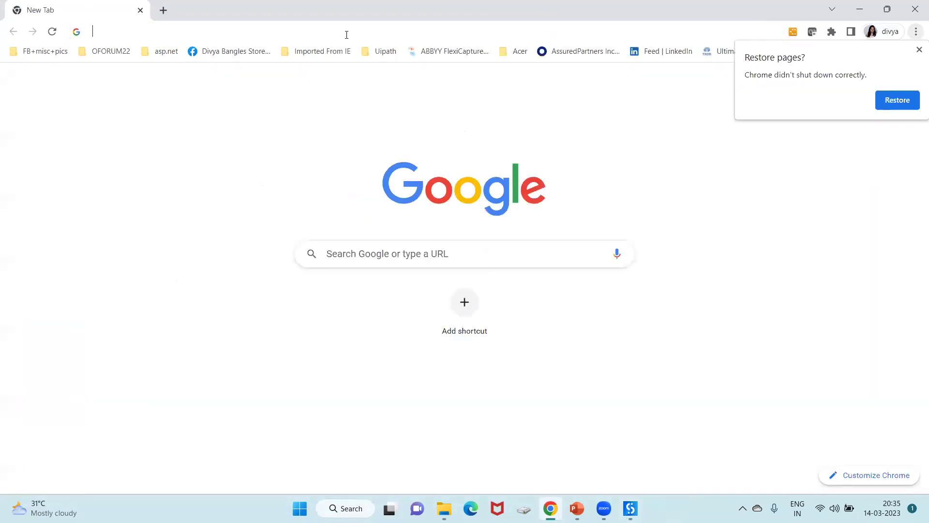
left_click(347, 34)
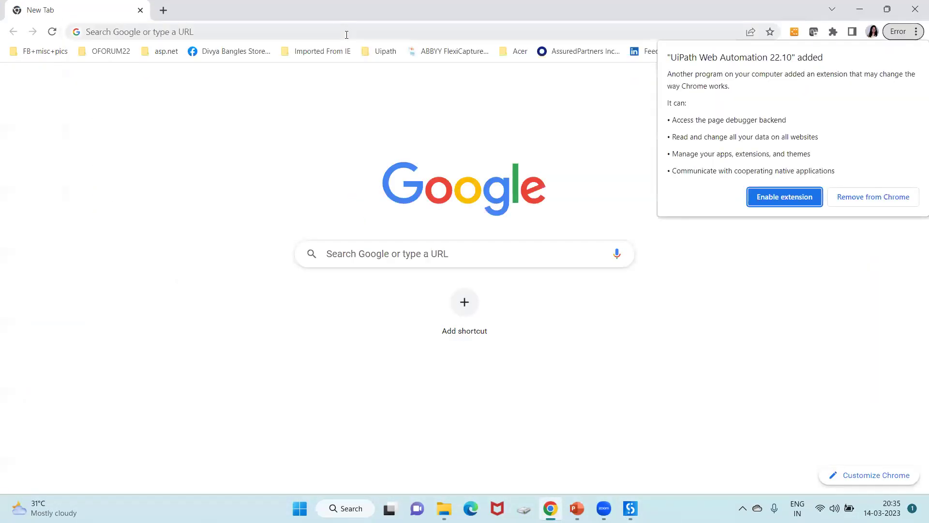
left_click(347, 34)
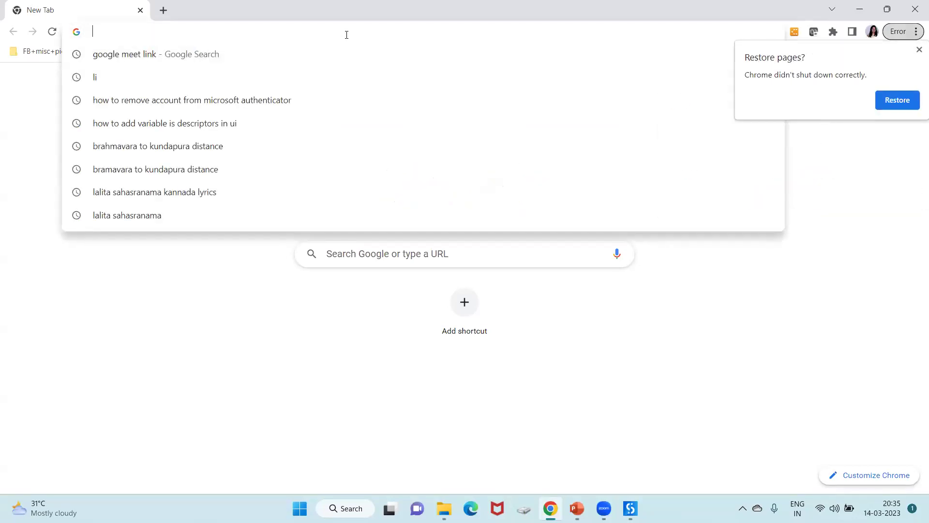
type("cloud.")
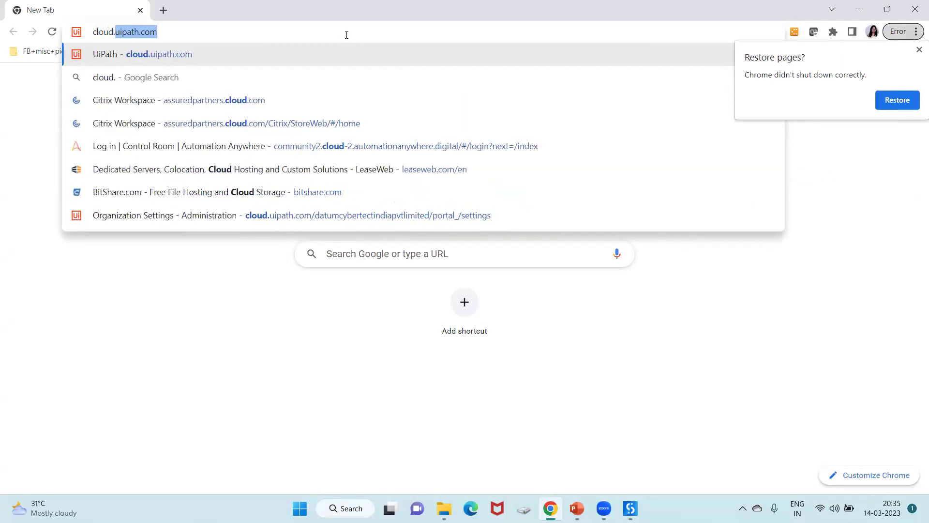
type("uipy")
key("BackSpace")
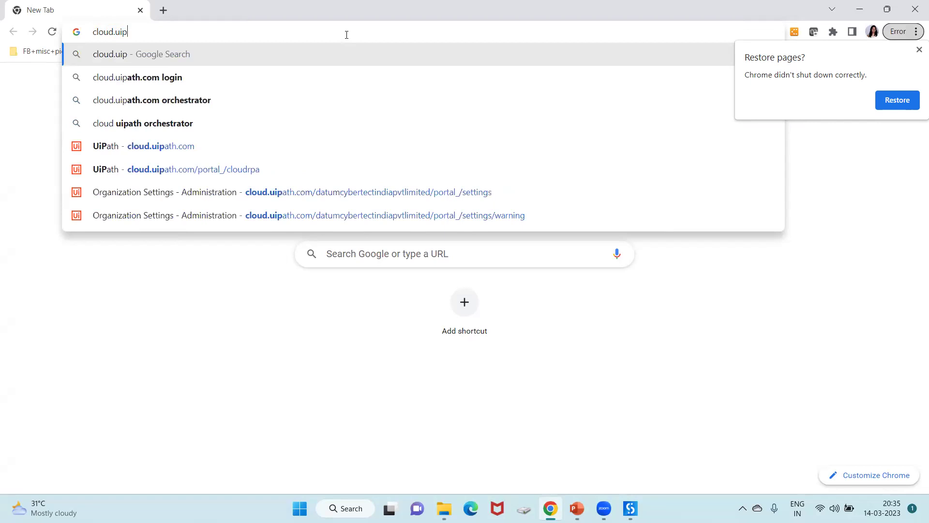
key("Down")
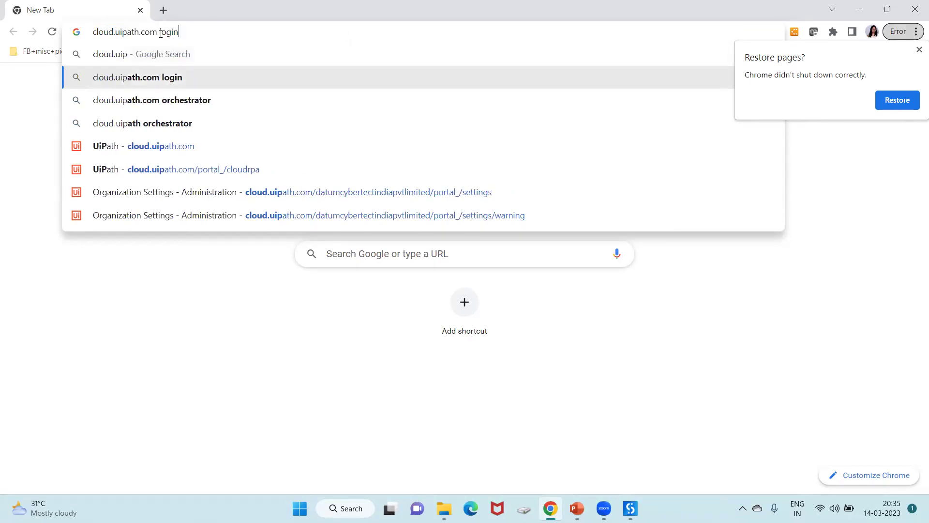
left_click_drag(157, 33, 64, 40)
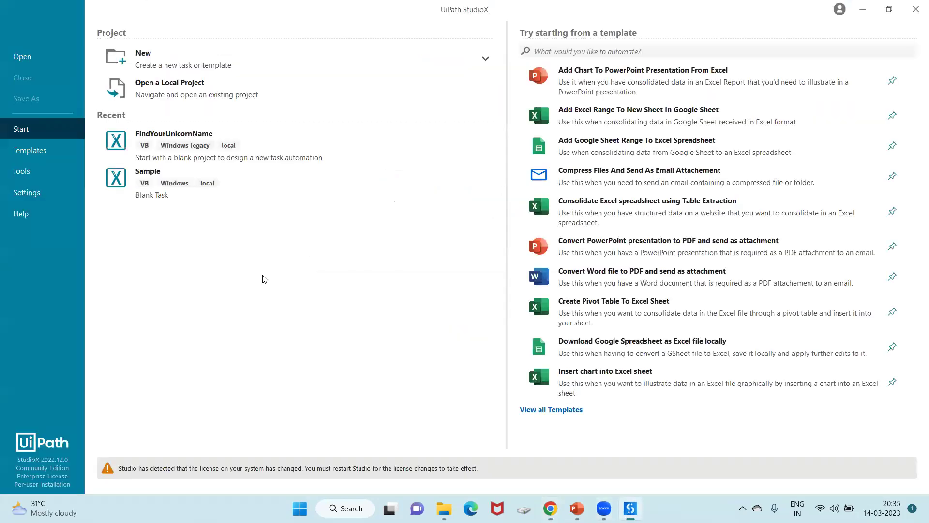
Switch to UiPath StudioX and review its available UiPath Extensions and Apps tools
left_click(33, 174)
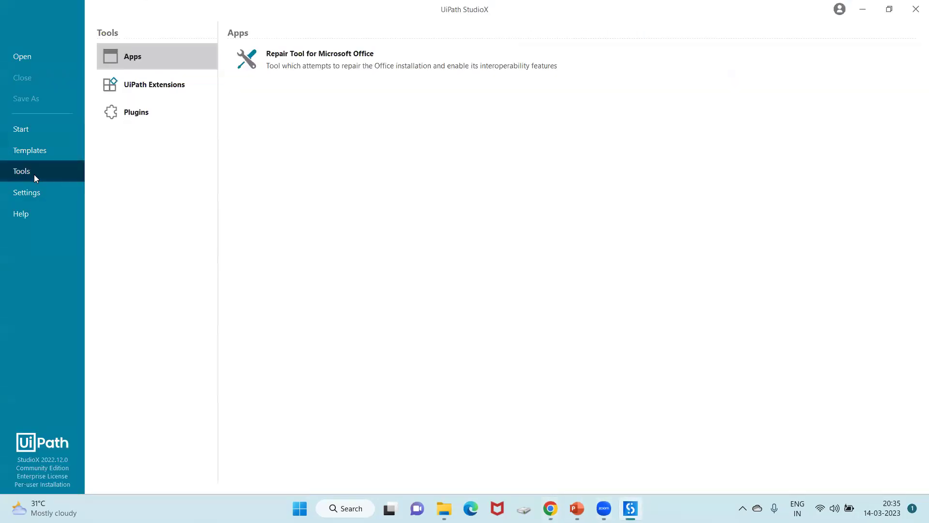
left_click(153, 86)
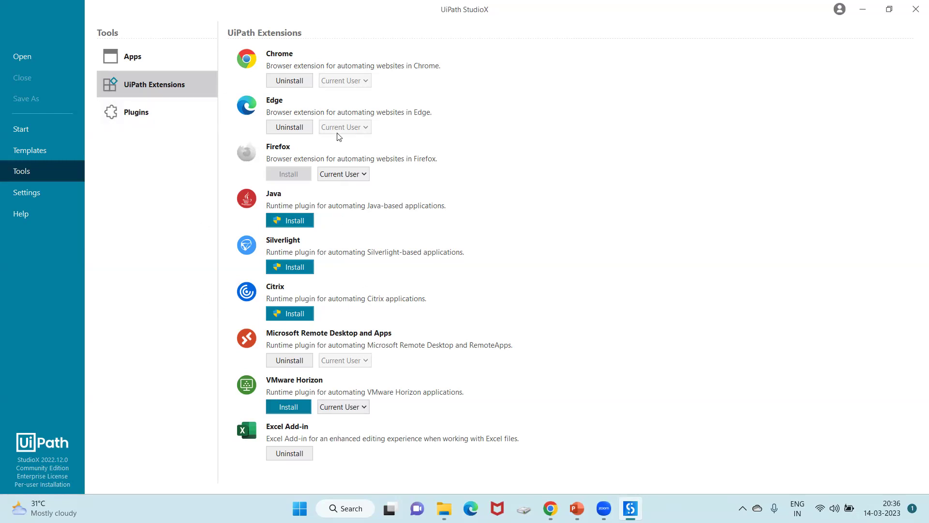
left_click(146, 54)
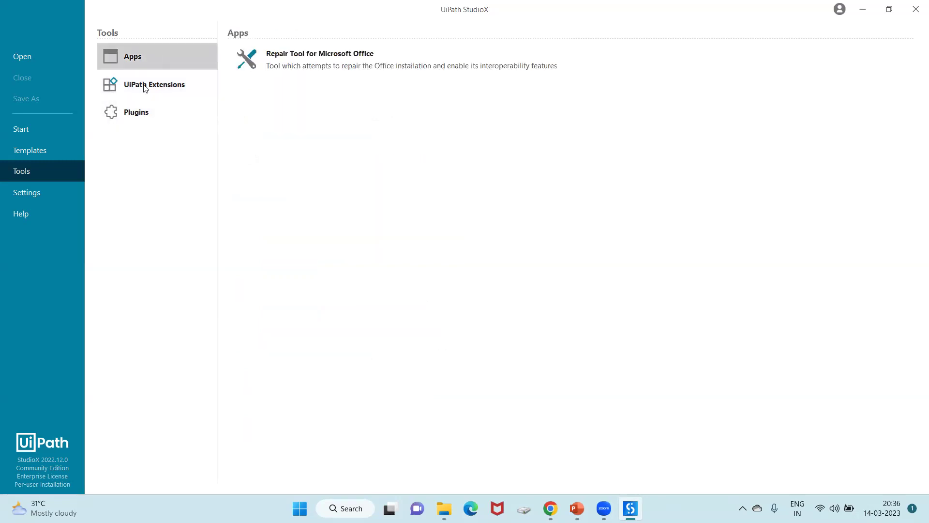
Return to the start page, try to open the recent project FindYourUnicornName, and remove it from the recent projects list
left_click(24, 132)
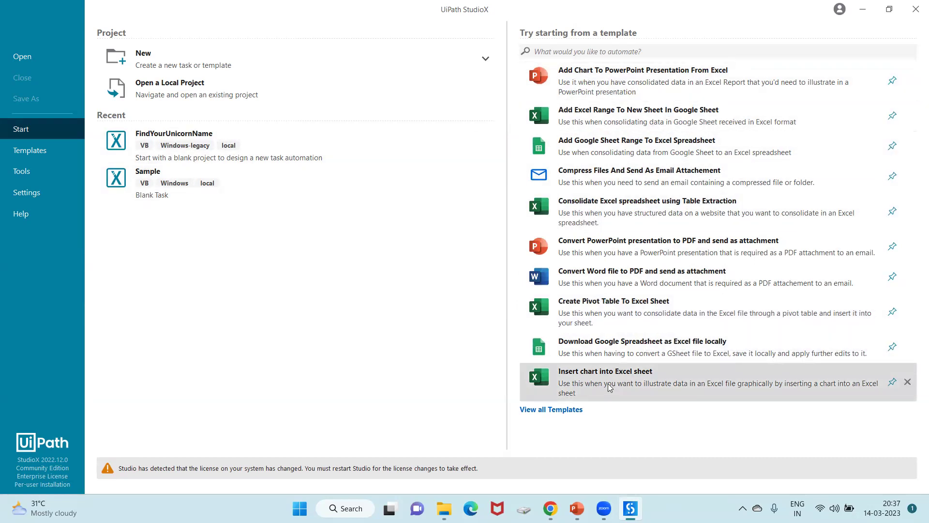
left_click(296, 160)
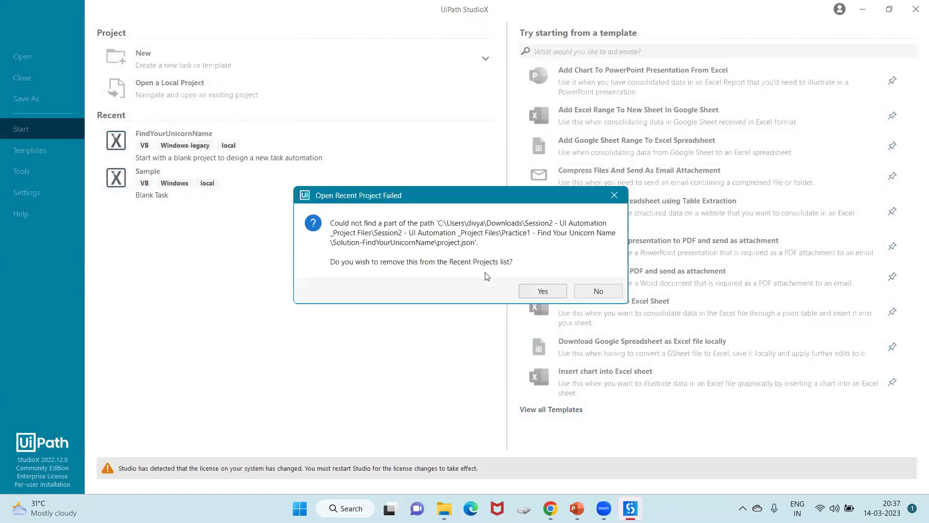
left_click(540, 291)
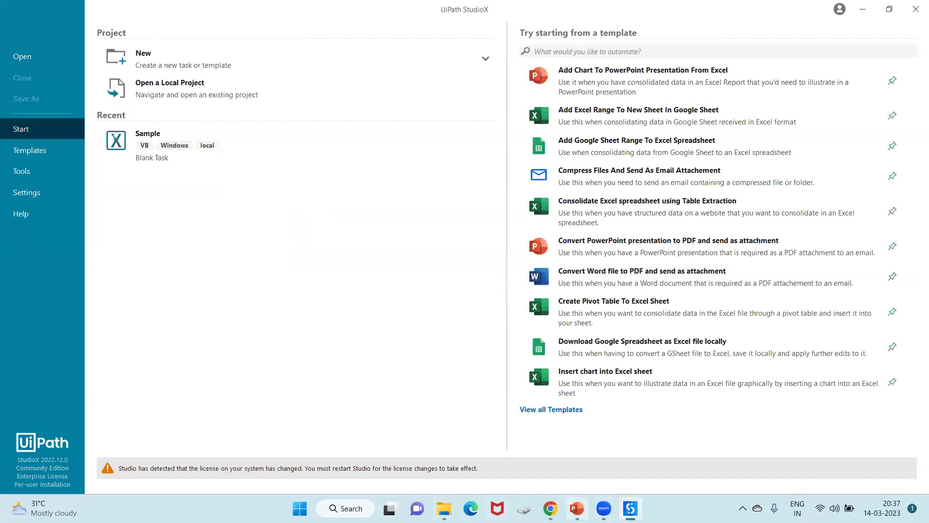
Switch to PowerPoint, start the slide show from the Install UiPath StudioX and Plugins slide and advance one slide
left_click(576, 508)
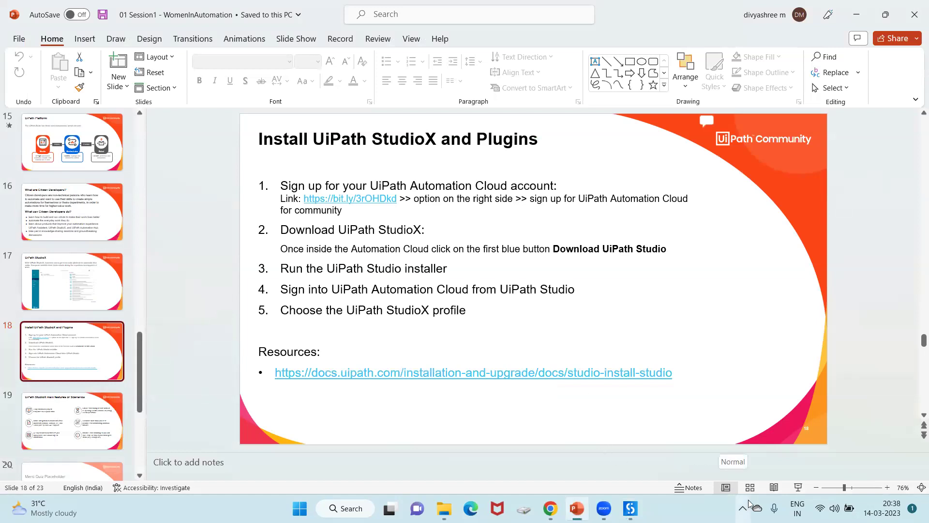
left_click(797, 488)
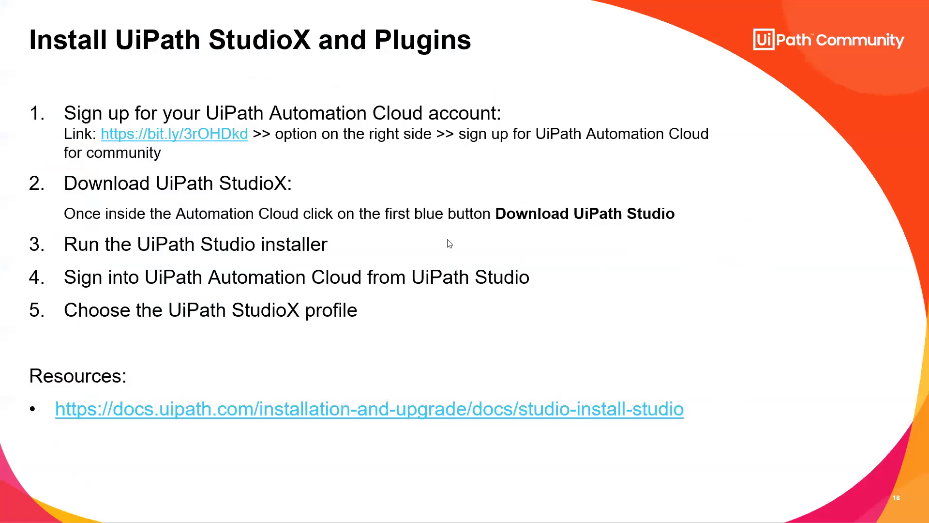
left_click(387, 309)
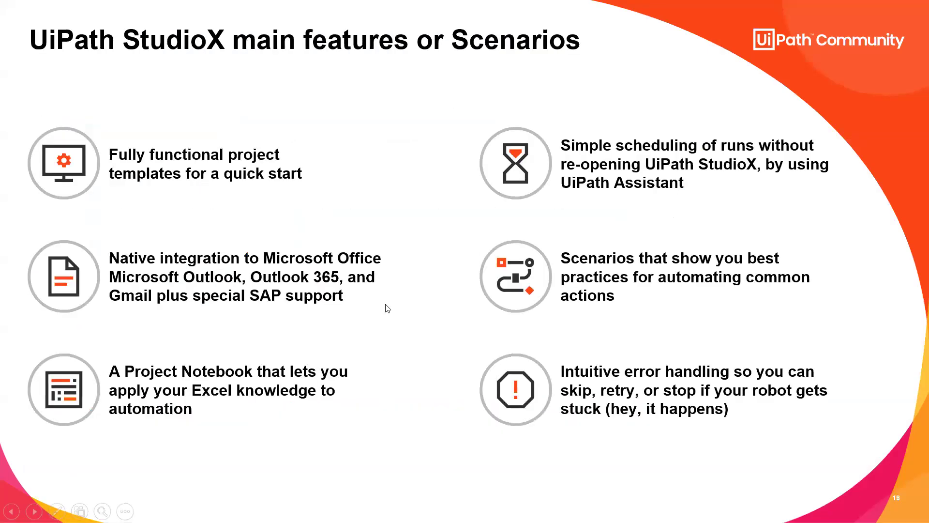